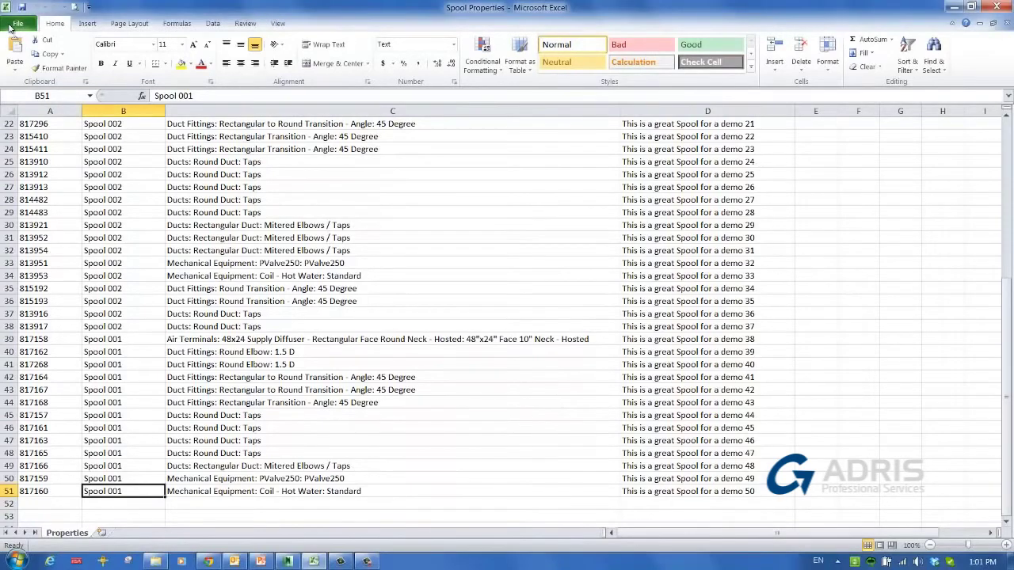
Step: Show Excel's version and product activation details on the Backstage Help page
click(14, 27)
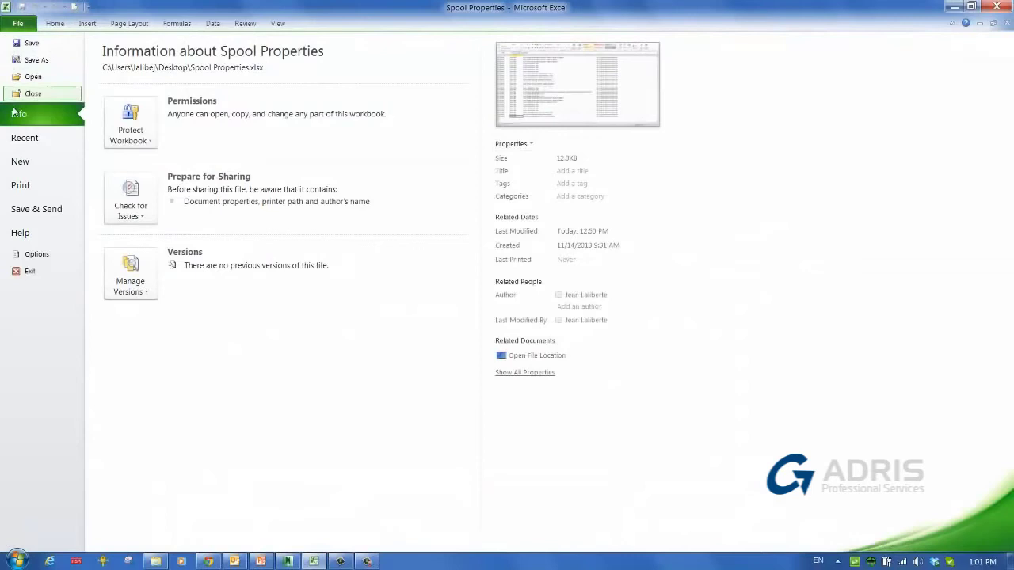
click(22, 234)
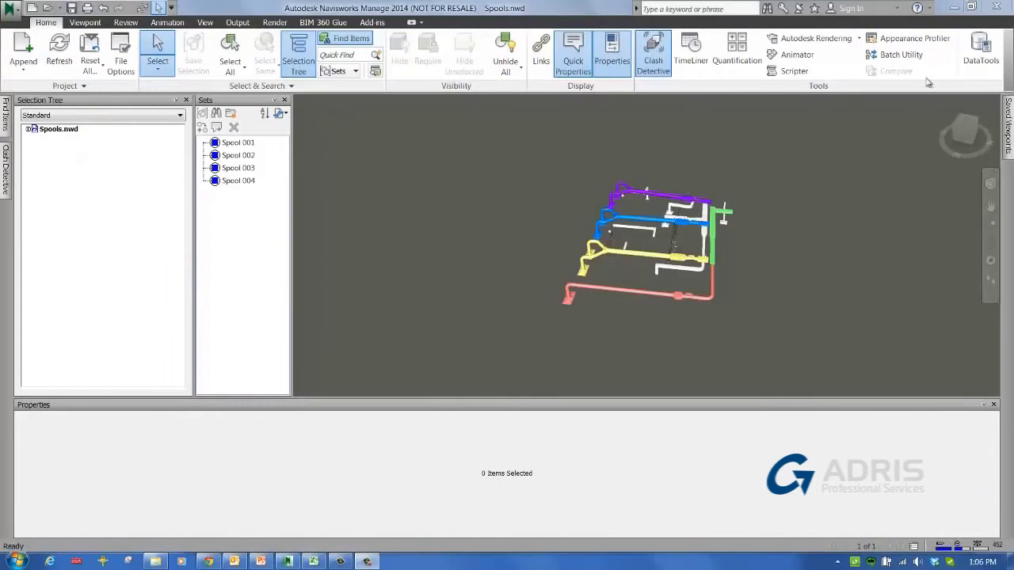
click(929, 9)
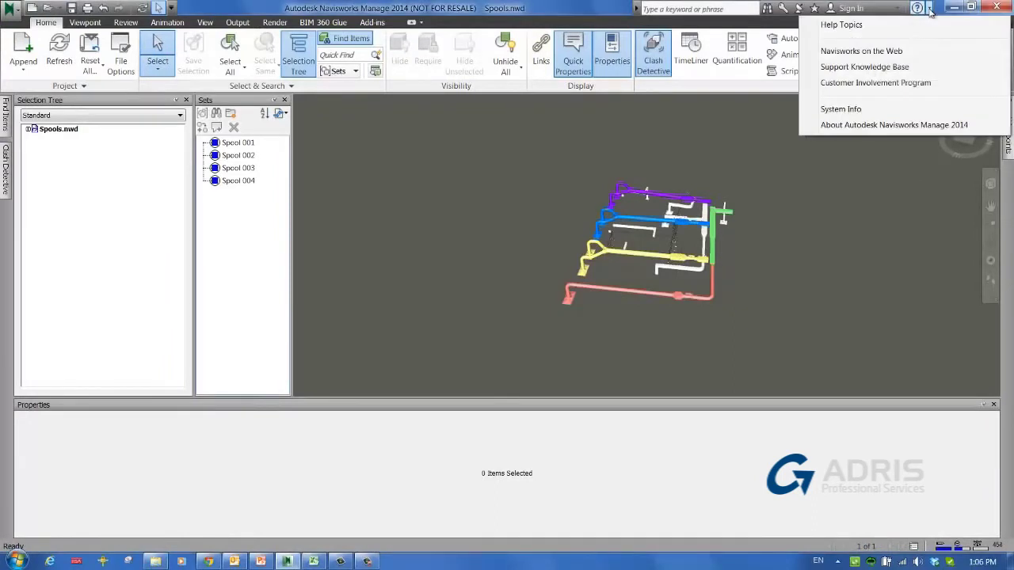
click(917, 125)
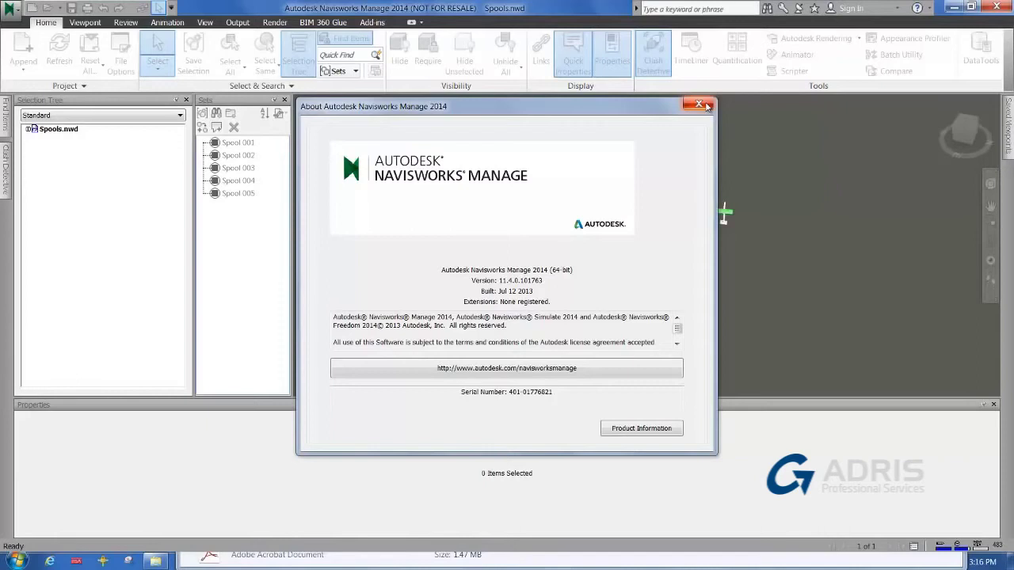
click(706, 104)
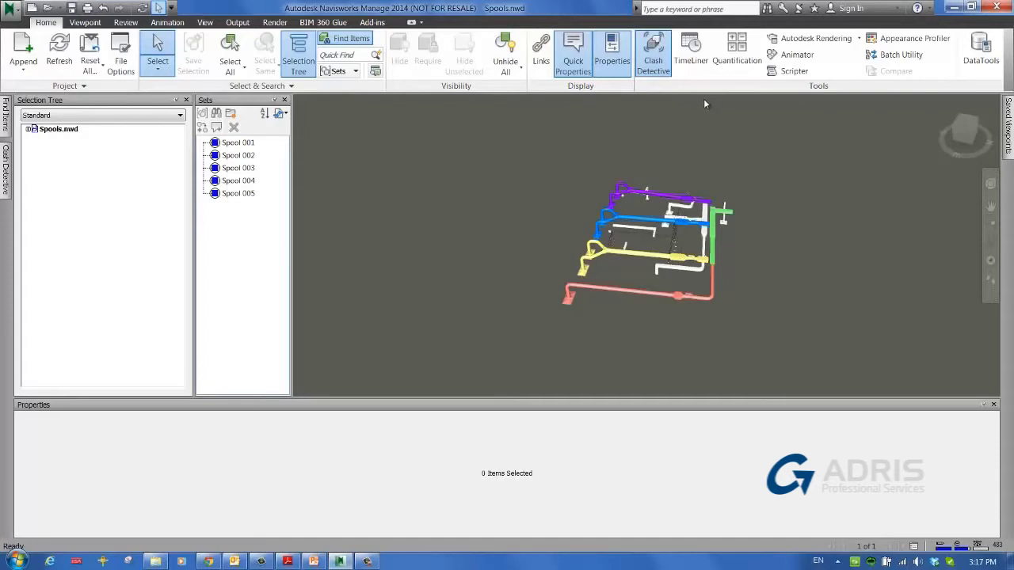
Step: Select the Spool 001, 002 and 003 sets and list their 50 items in the Selection Inspector
click(238, 143)
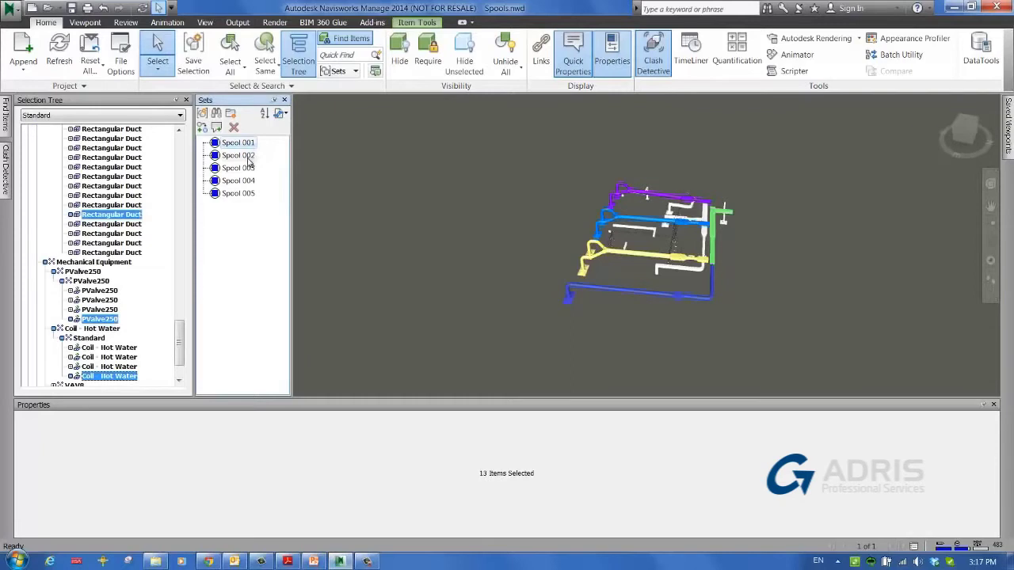
ctrl+click(241, 156)
ctrl+click(247, 168)
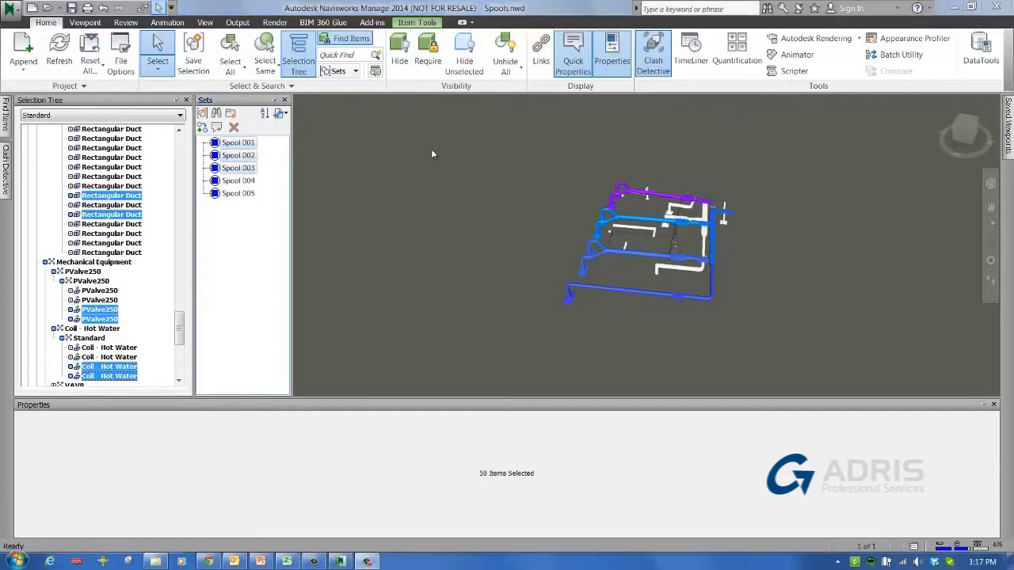
click(376, 71)
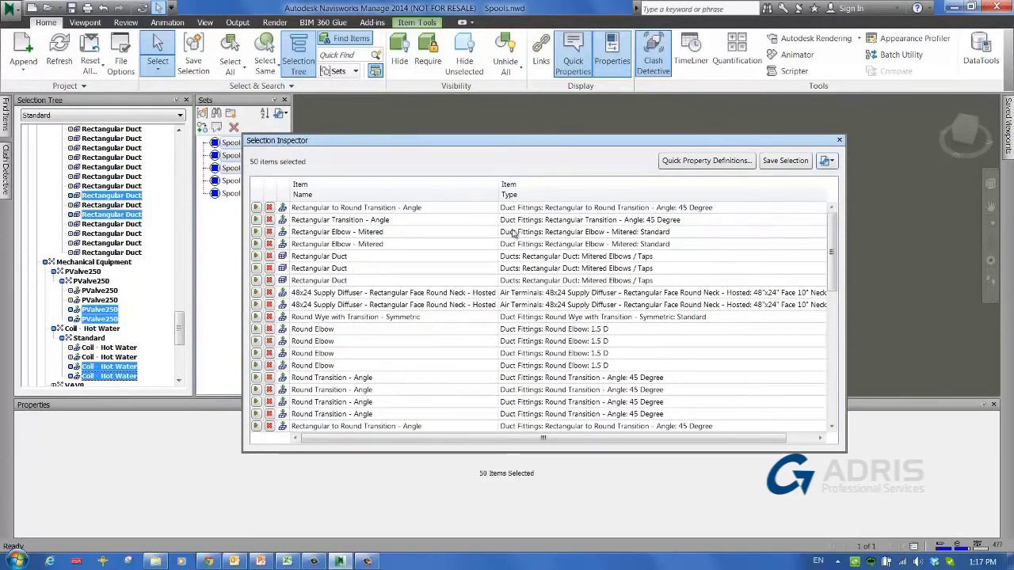
Step: Add Quick Property Definitions for Element ID > Value and Element > Type, and confirm
click(686, 162)
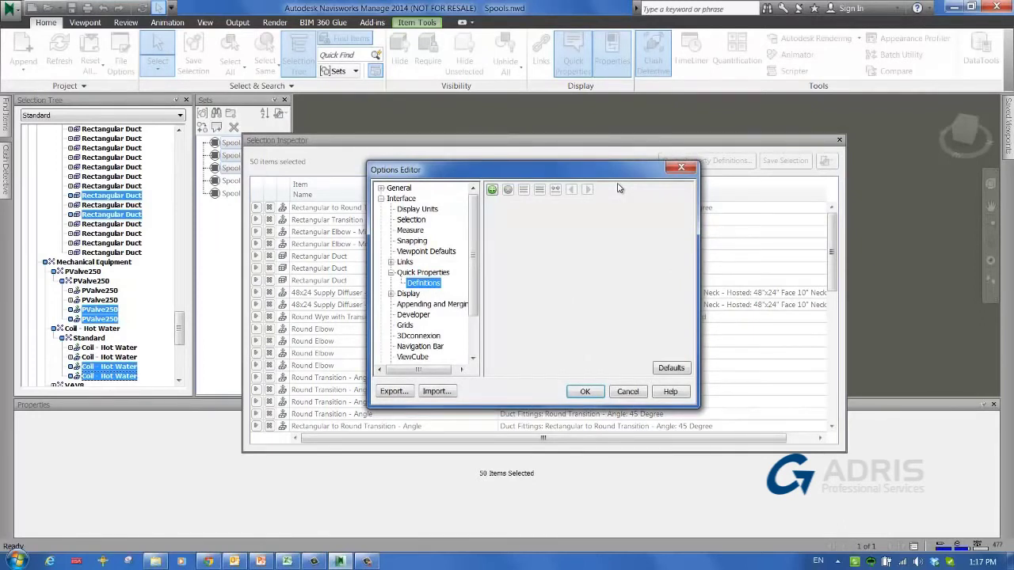
click(491, 190)
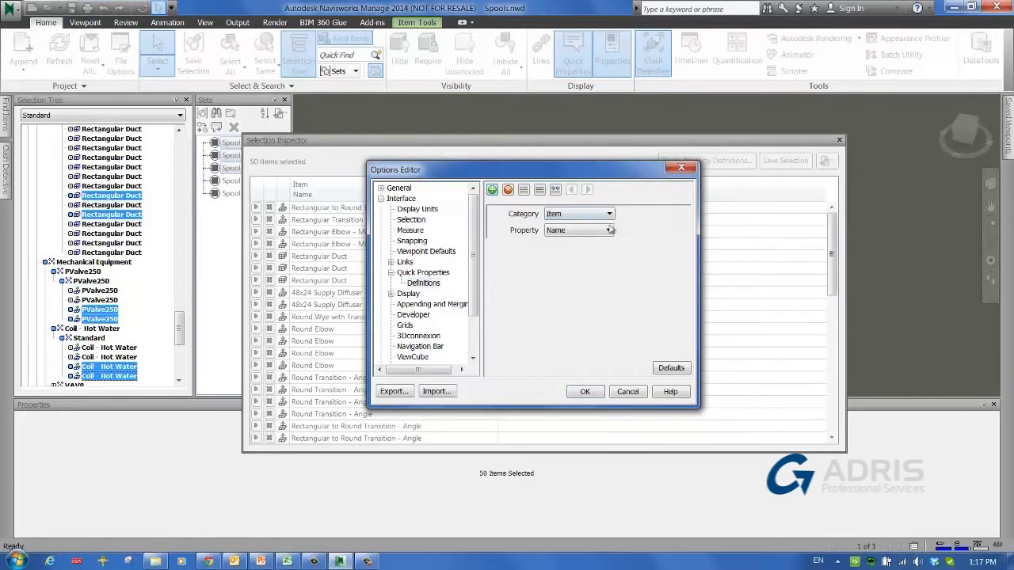
click(609, 215)
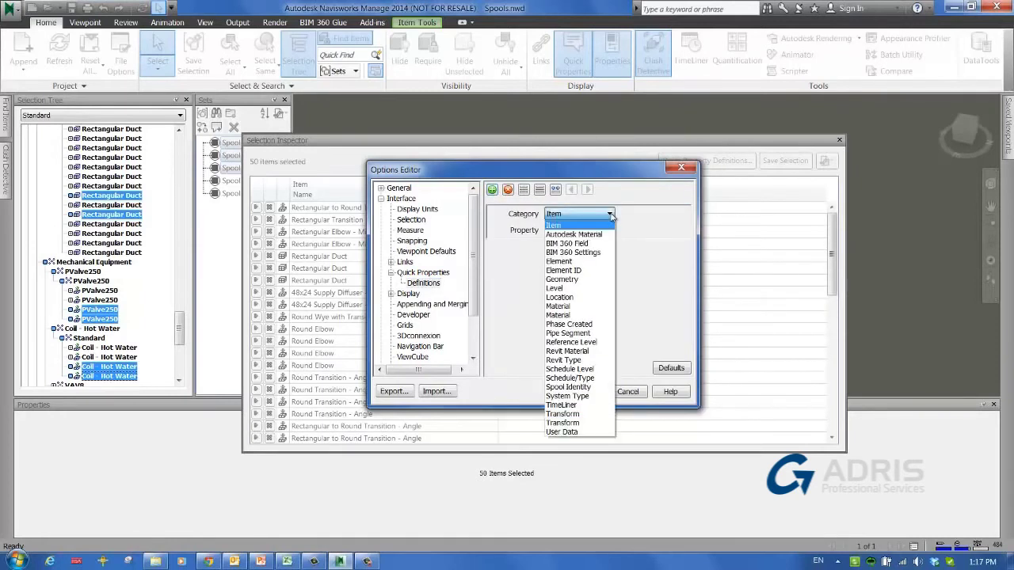
click(590, 270)
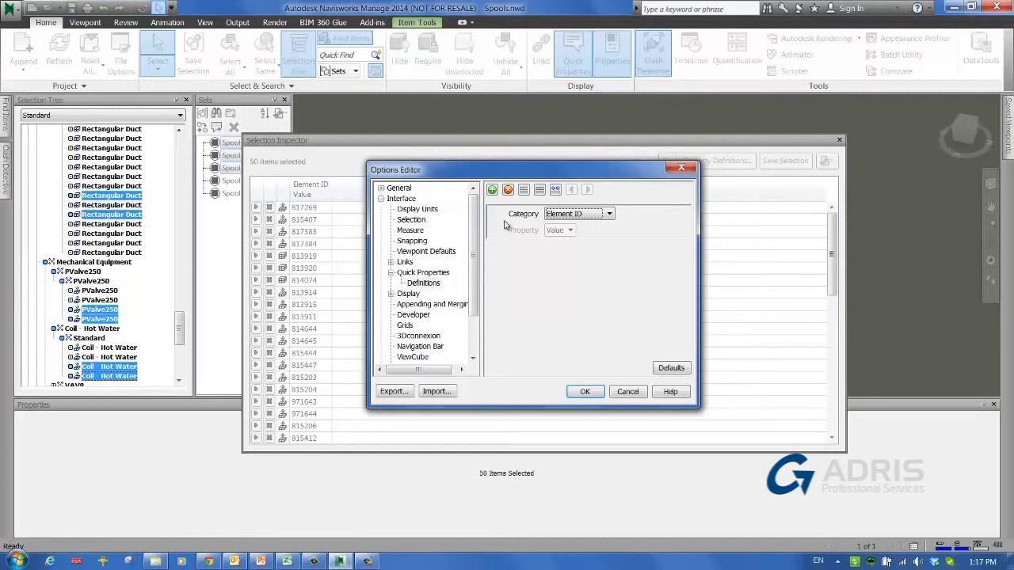
click(493, 191)
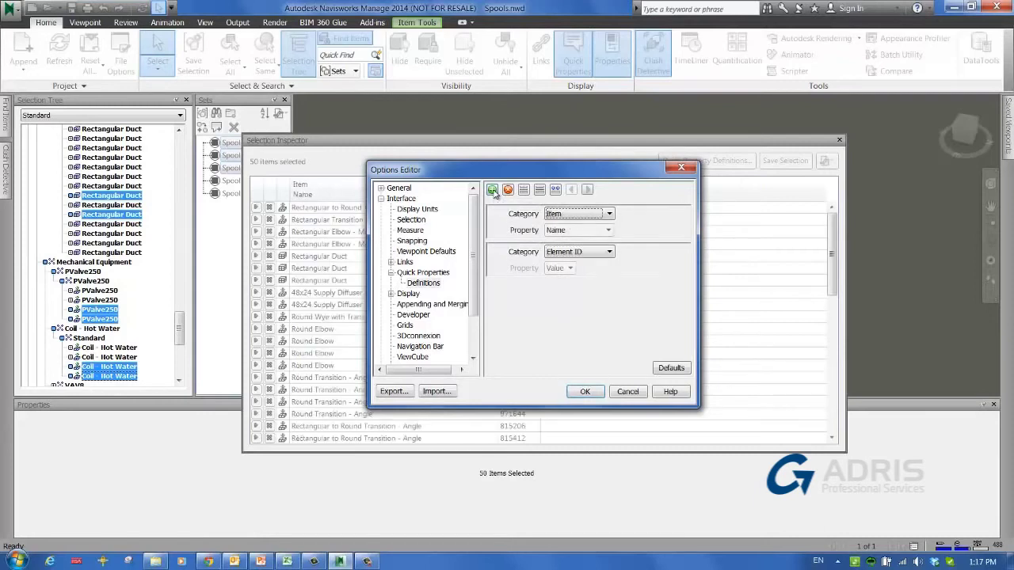
click(609, 214)
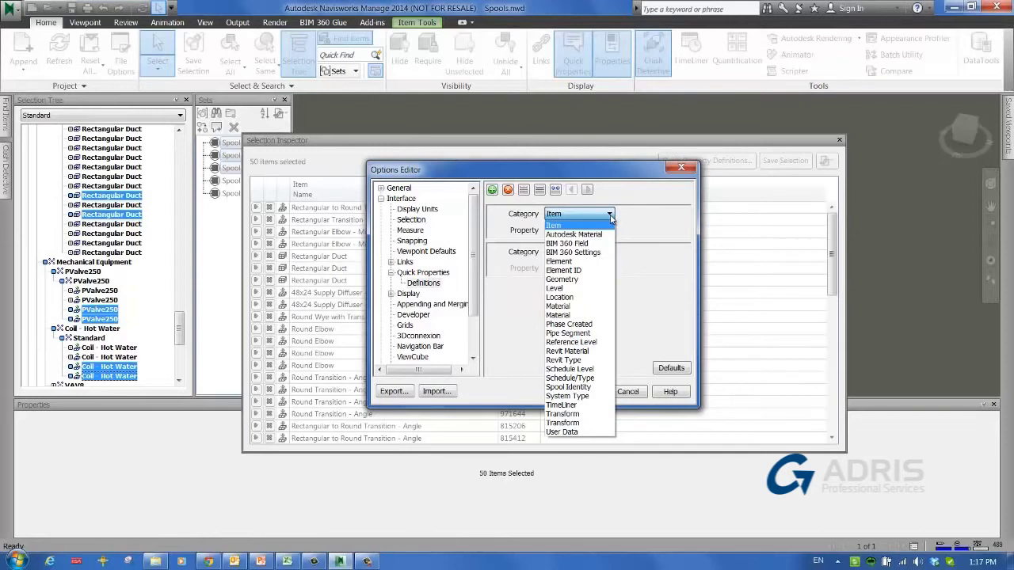
click(594, 262)
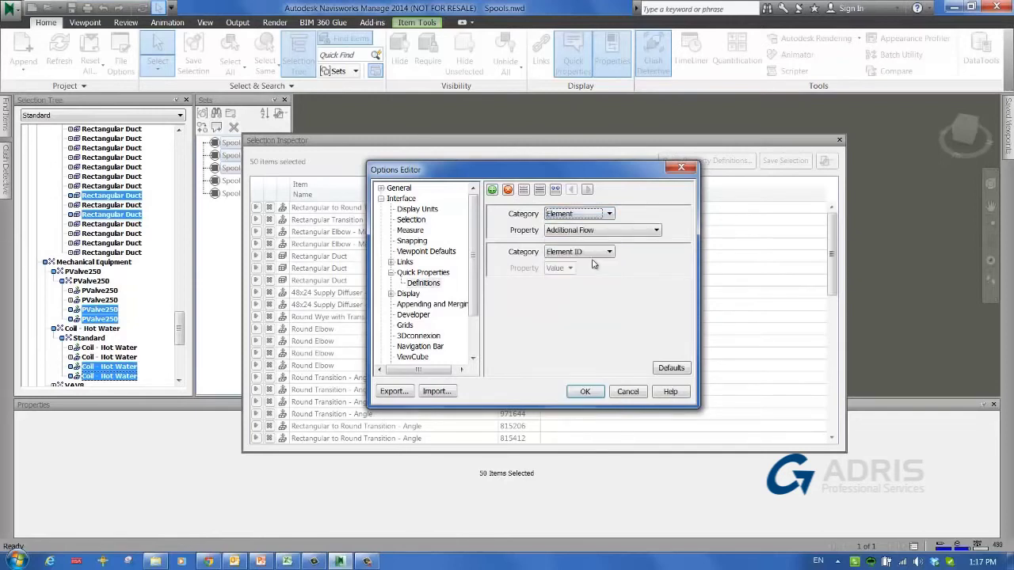
click(651, 231)
drag(657, 247, 654, 493)
click(610, 406)
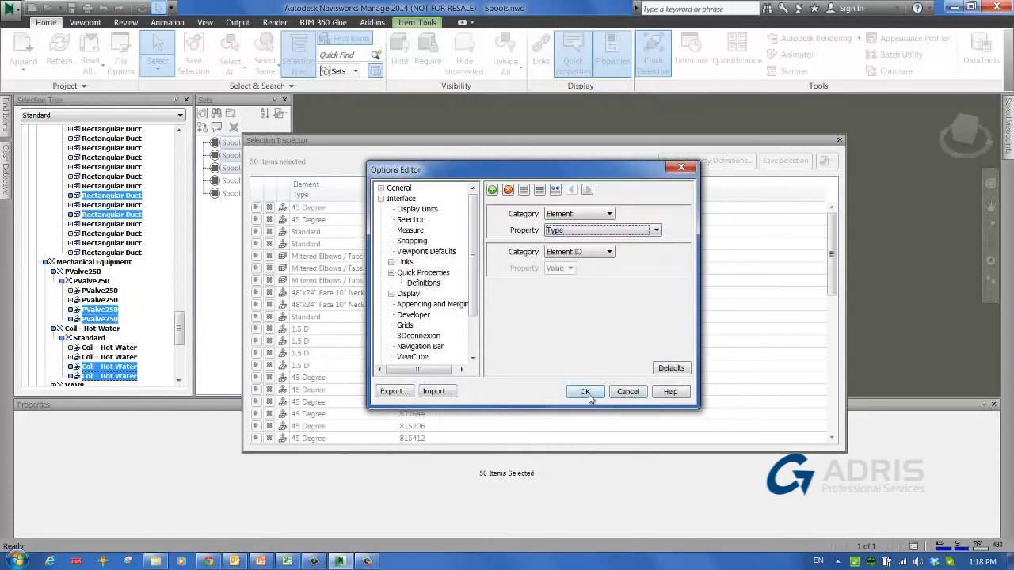
click(584, 391)
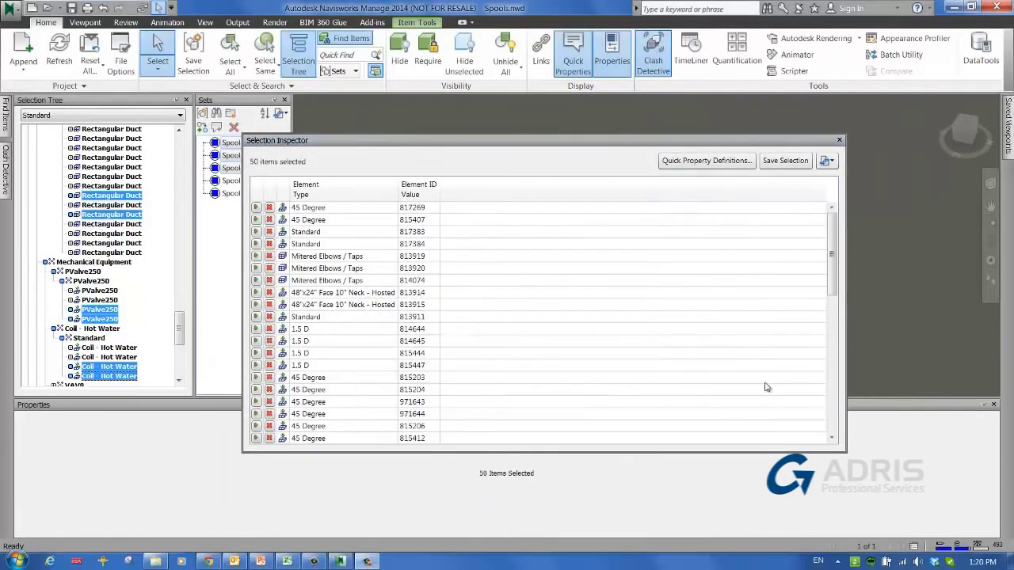
Step: Export the inspector list as a CSV file named 'object ids' on the Desktop
click(828, 161)
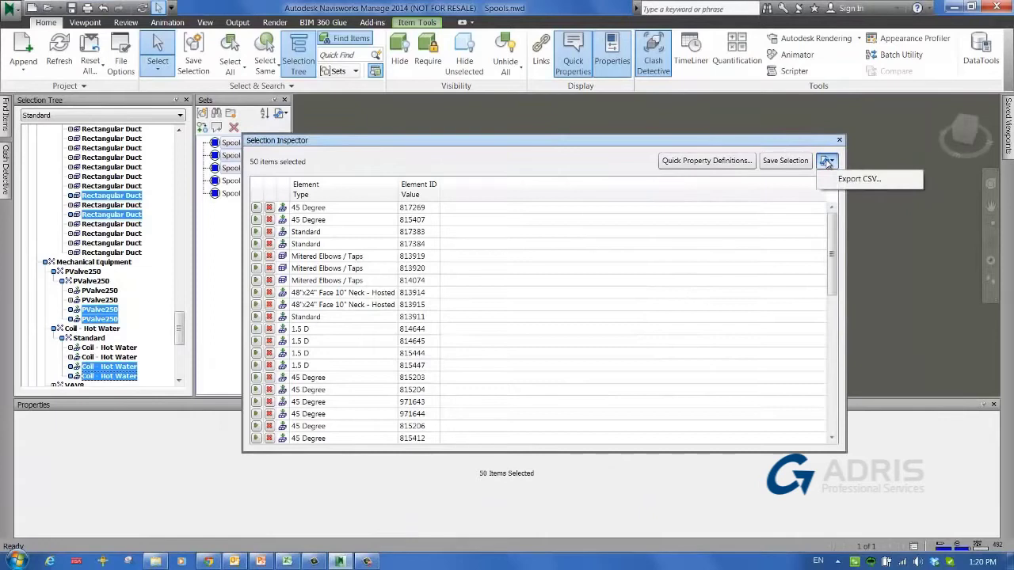
click(849, 179)
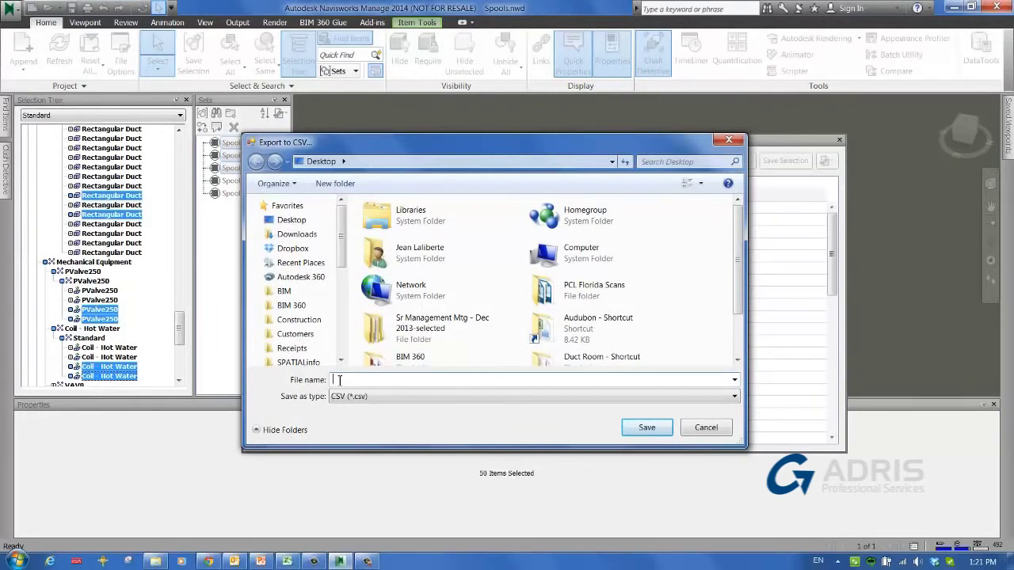
text(object ids)
click(292, 220)
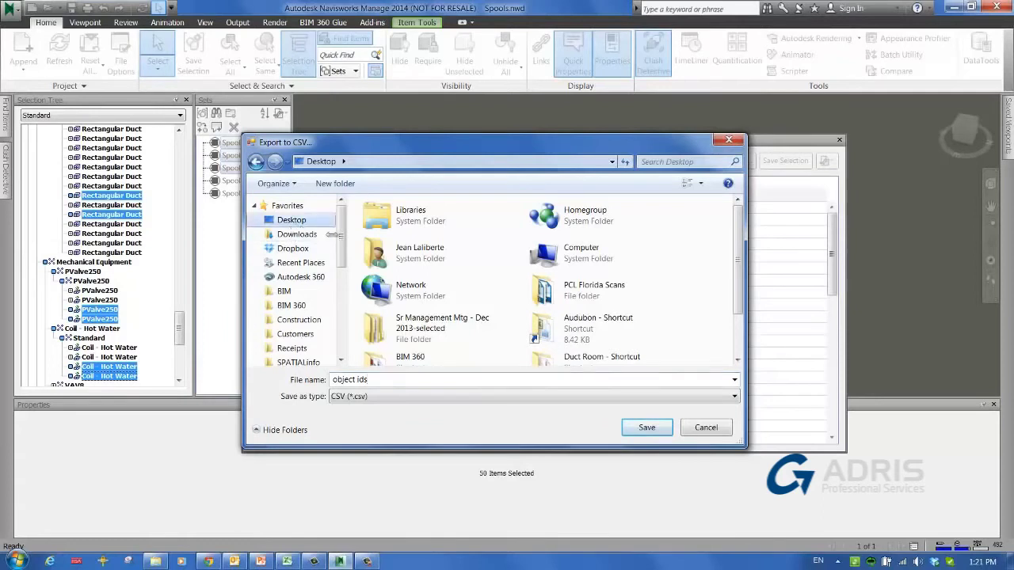
click(638, 427)
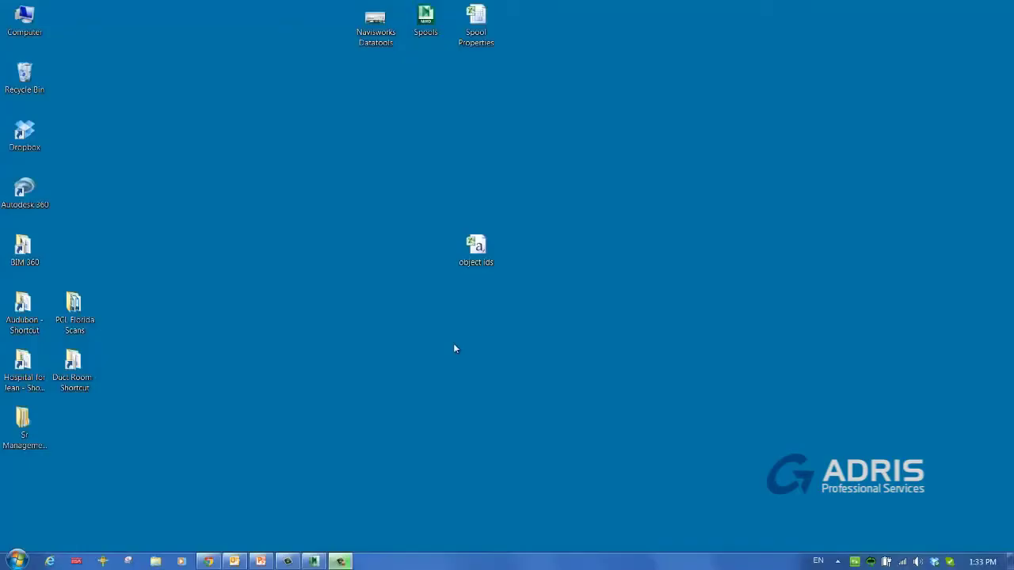
Step: Open object ids.csv in Excel, widen columns A and B and row 1, then close it
click(478, 247)
double_click(478, 247)
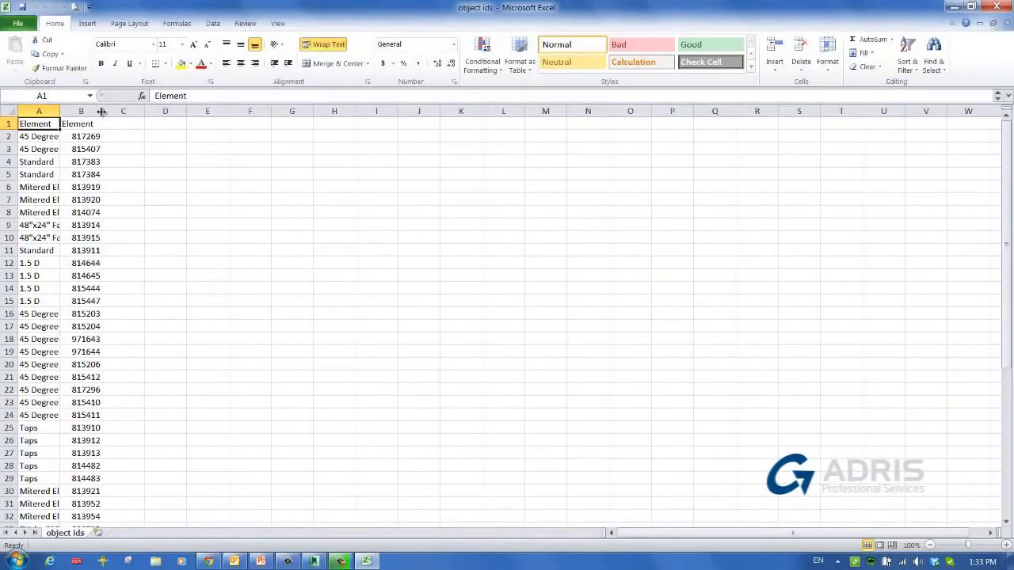
drag(102, 111, 154, 111)
drag(8, 130, 8, 165)
drag(61, 111, 102, 111)
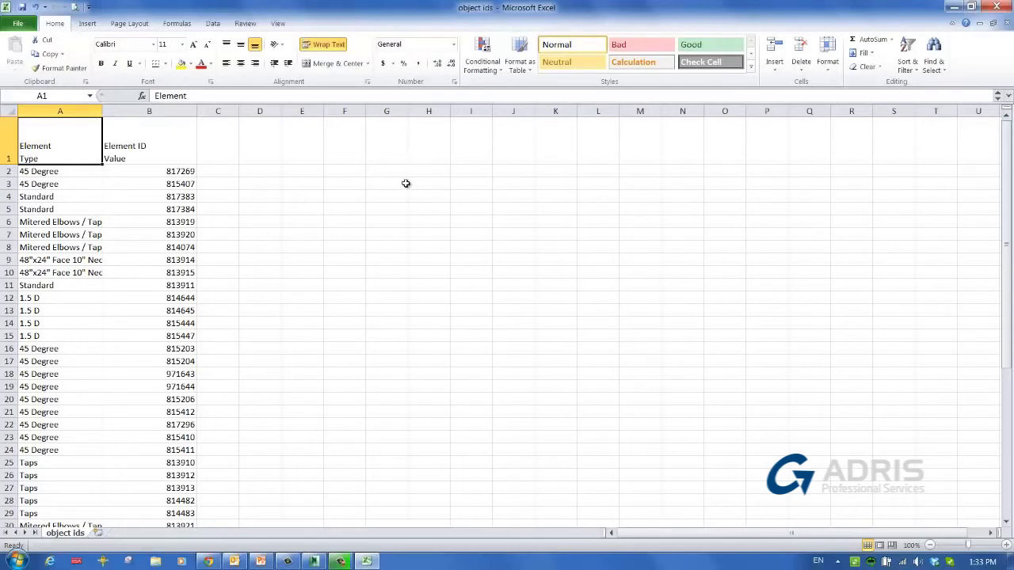
click(996, 6)
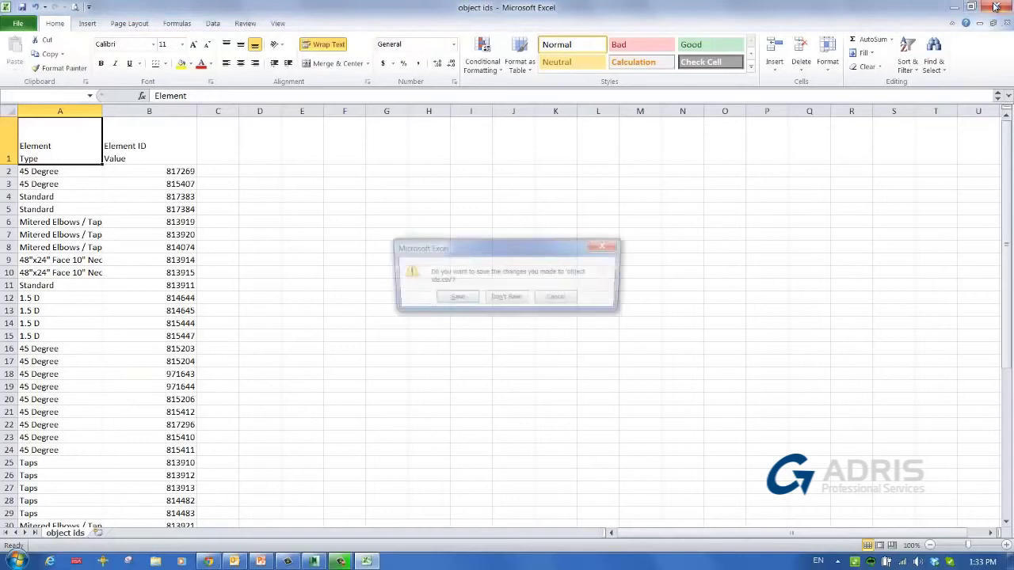
Step: Discard changes to object ids.csv and open the Spool Properties workbook from the desktop
click(506, 298)
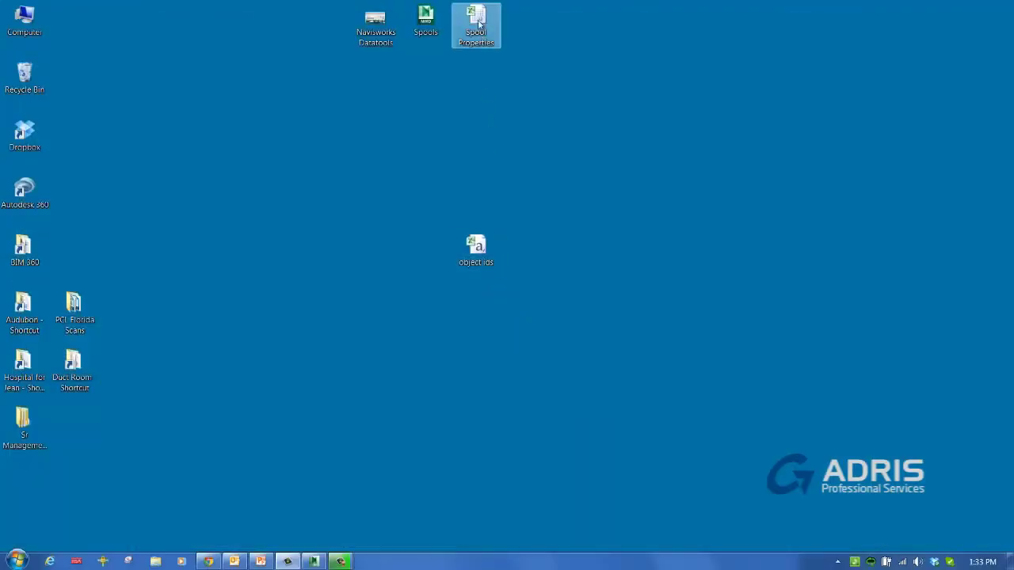
double_click(478, 24)
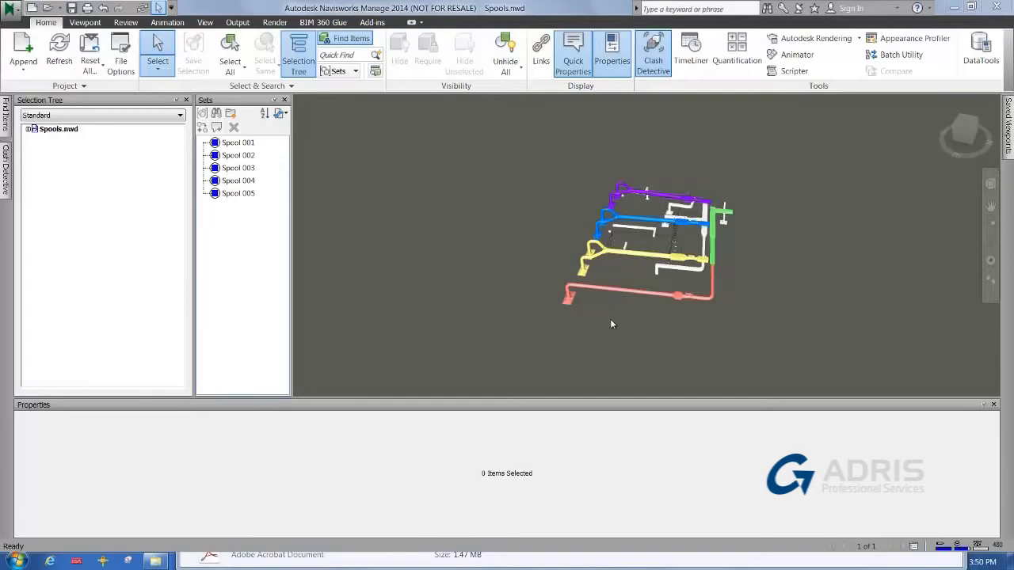
Step: Create a new DataTools link named 'Spool Properties' using the Microsoft Excel Driver
click(980, 62)
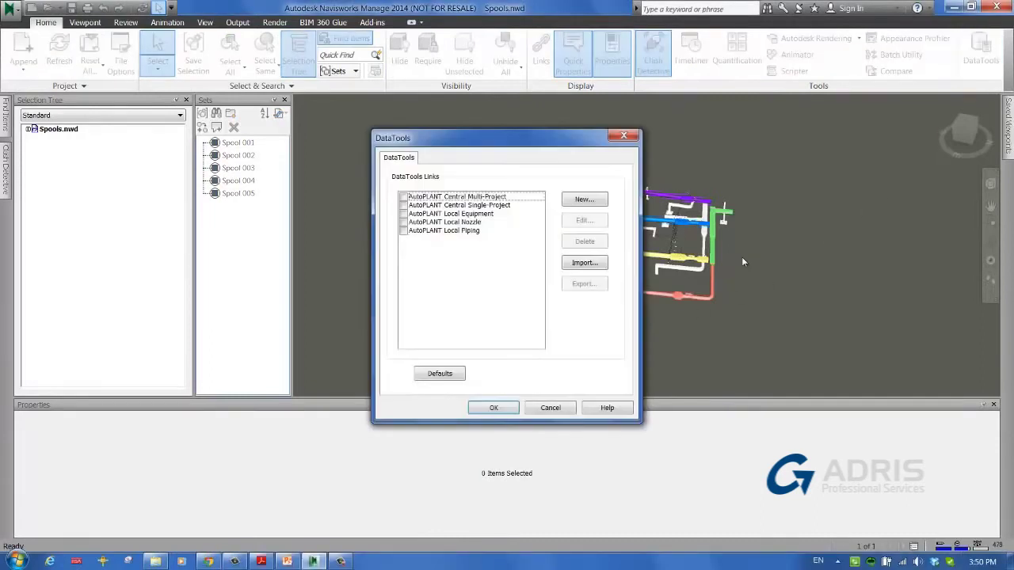
click(586, 199)
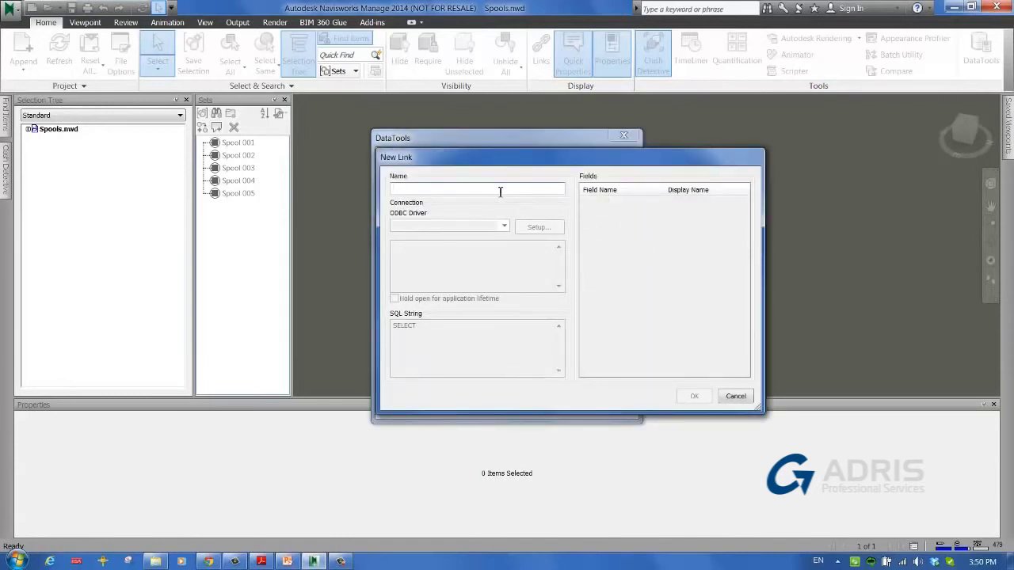
click(500, 191)
text(Spool Pro)
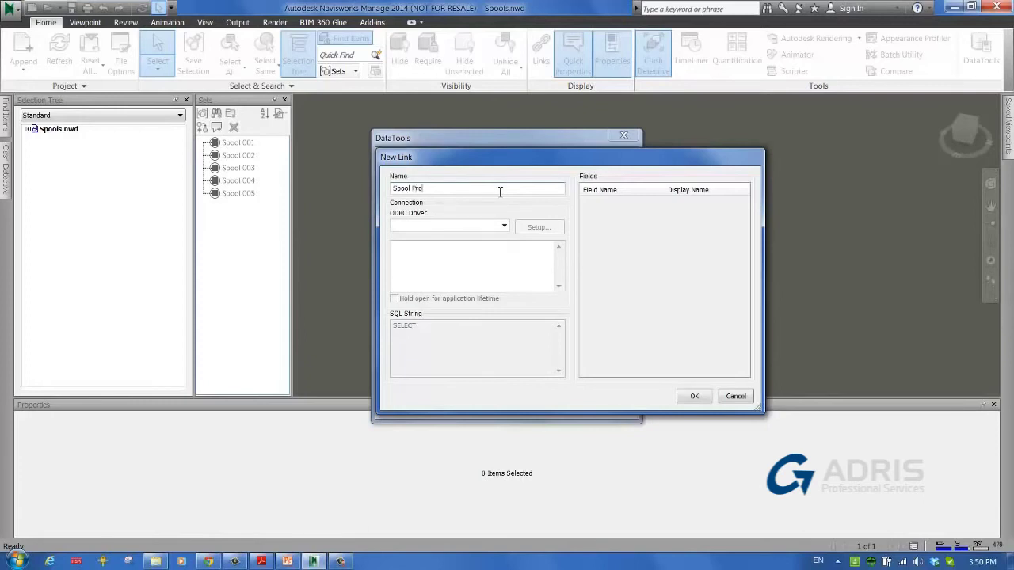
text(perties)
click(503, 227)
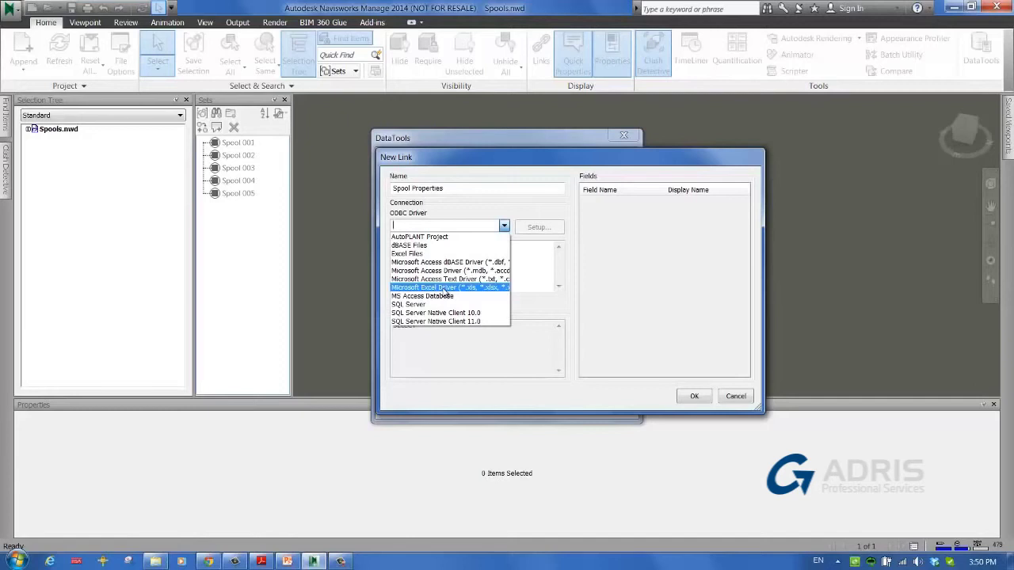
click(448, 288)
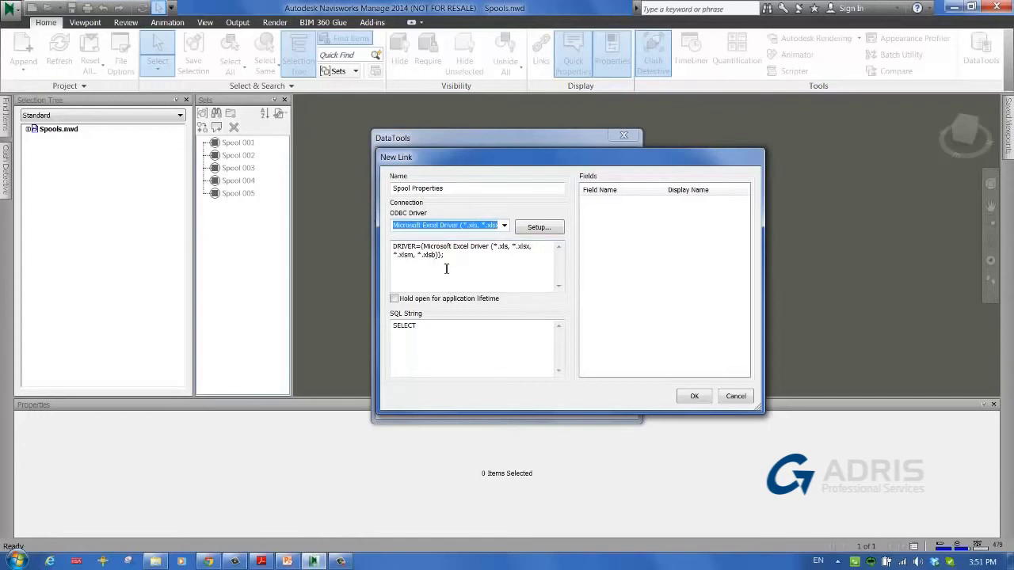
Step: Set the Excel connection's workbook to Spool Properties.xlsx on the Desktop
click(538, 228)
click(545, 300)
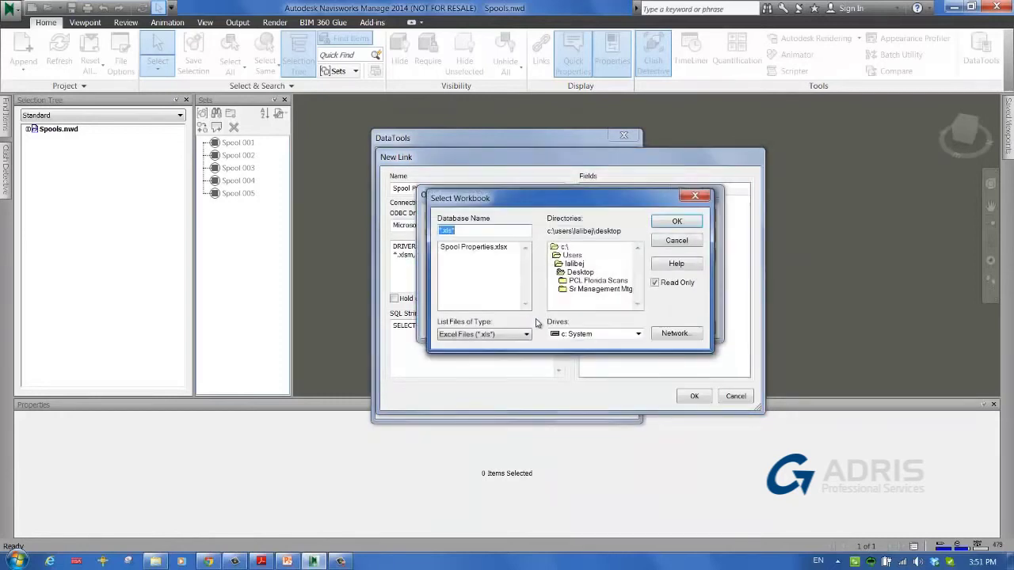
click(485, 249)
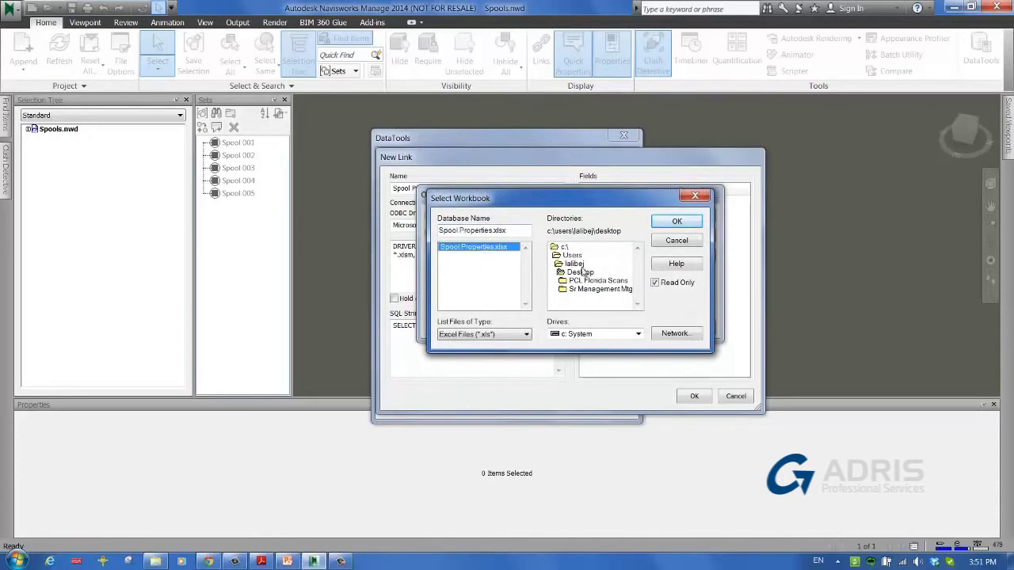
click(679, 222)
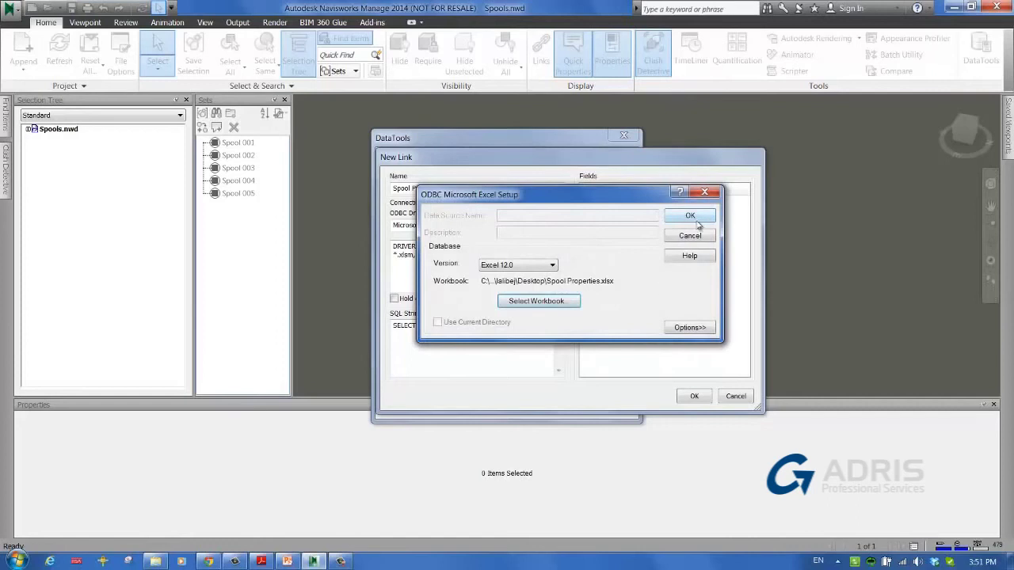
click(689, 216)
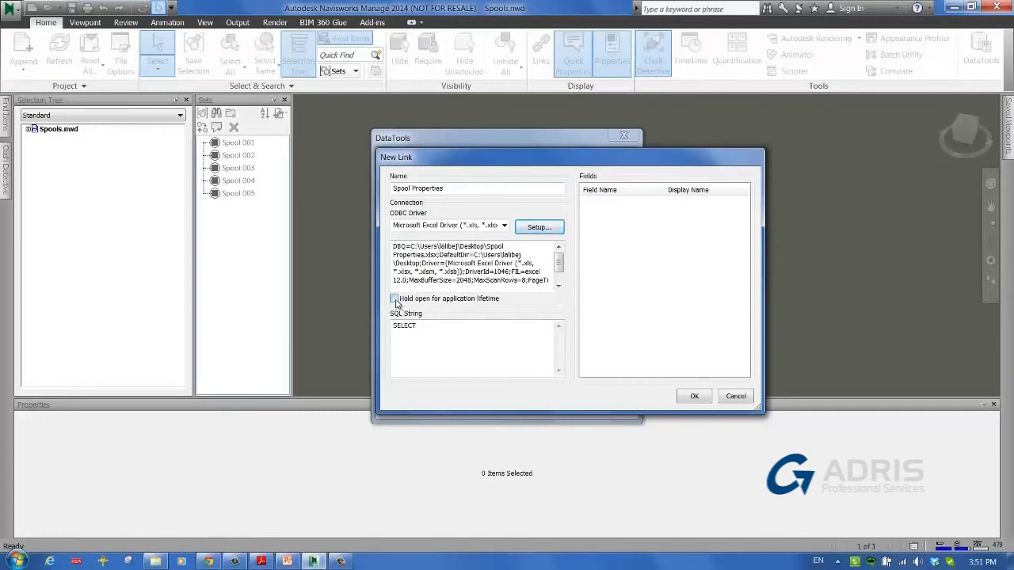
Step: Enable 'Hold open for application lifetime' for the Spool Properties link's connection
click(394, 300)
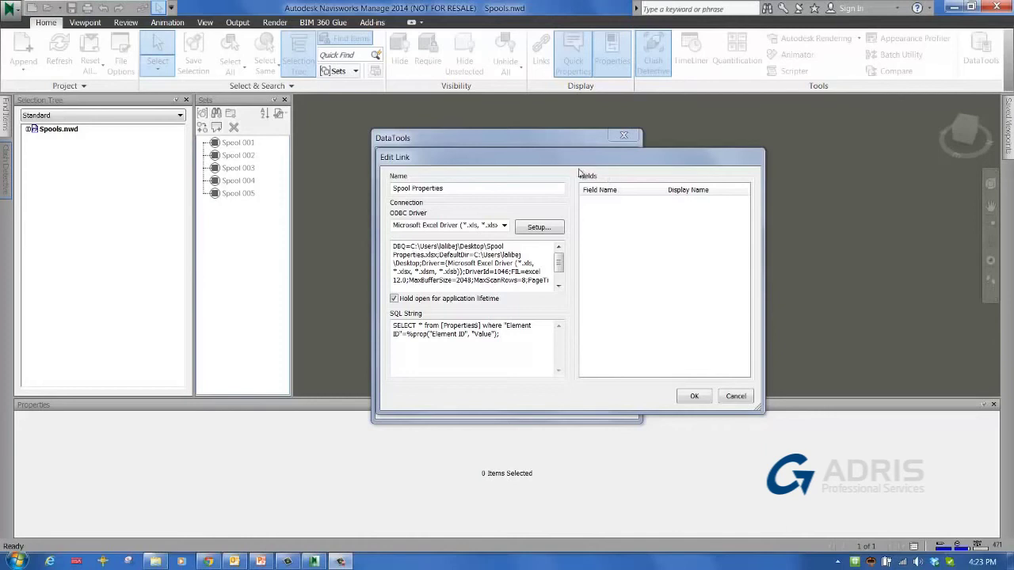
Step: Start editing the first Field Name row in the link's Fields grid
double_click(608, 203)
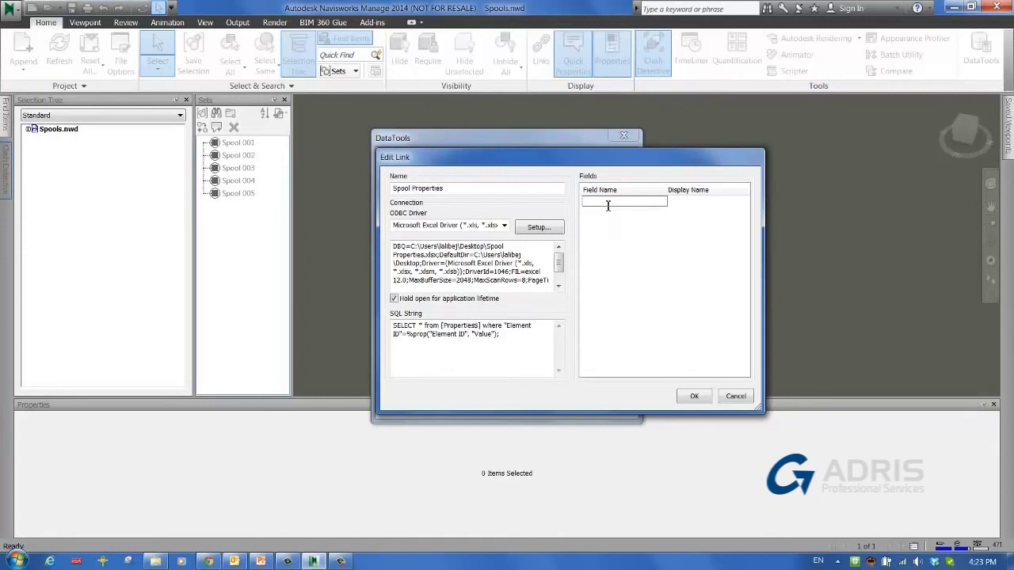
Step: Enter Spool Number and Spool Info as the link's two field names
text(Spool Number)
key(Return)
click(607, 210)
click(608, 211)
text(Spoo)
key(BackSpace)
key(BackSpace)
key(BackSpace)
text(ool Inf)
key(BackSpace)
text(nfo)
key(Return)
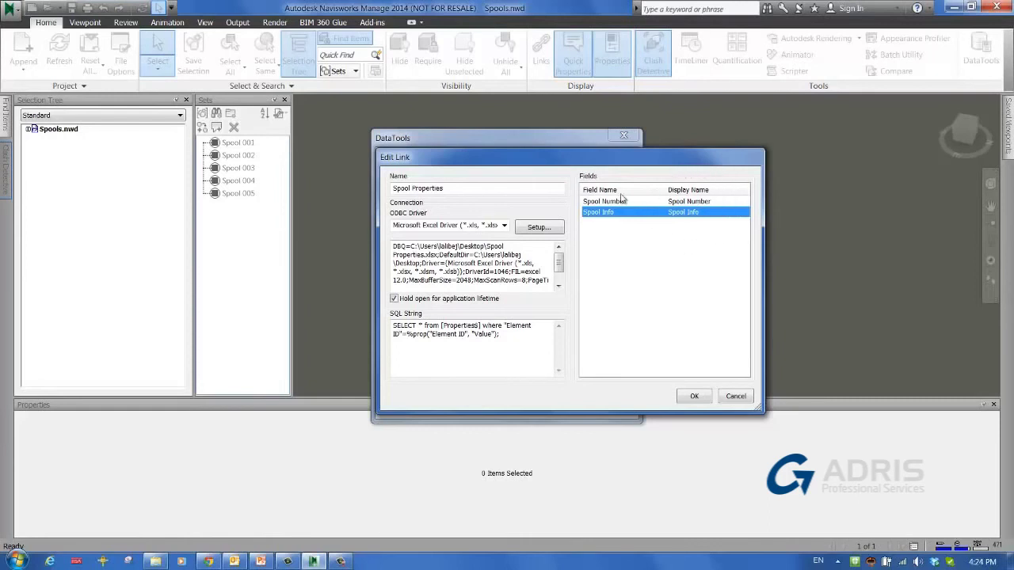
Step: Shorten the Spool Info display name to Info
click(682, 212)
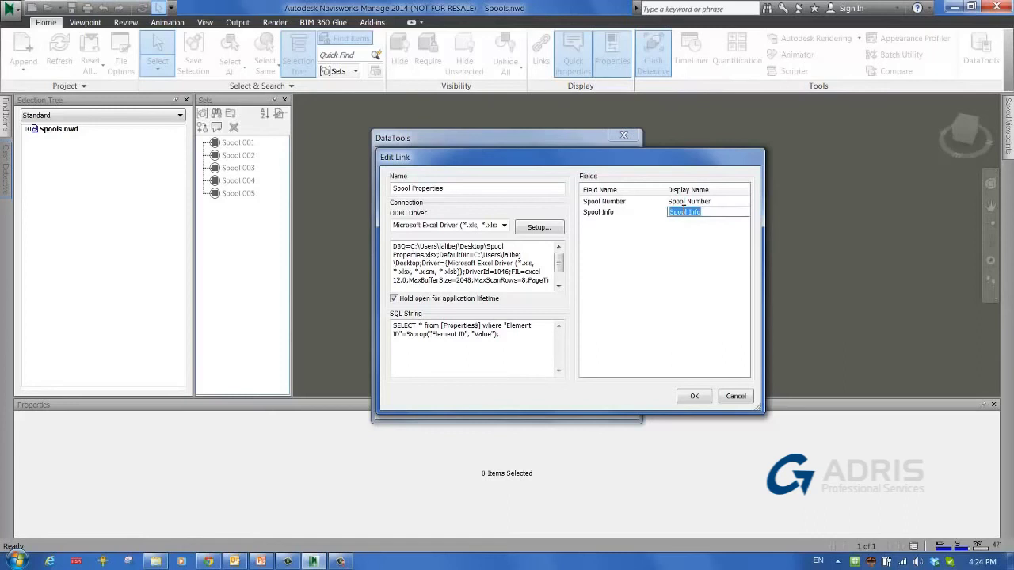
click(691, 213)
key(BackSpace)
key(BackSpace)
key(BackSpace)
key(BackSpace)
key(BackSpace)
key(BackSpace)
key(Return)
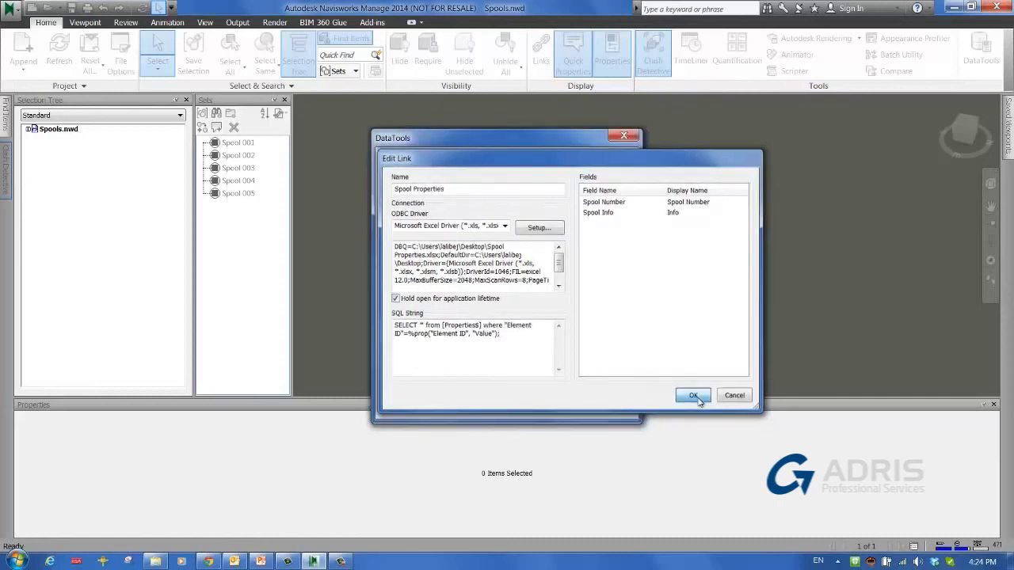
Step: Save and enable the Spool Properties link, then select the red duct to show Spool 001
click(694, 397)
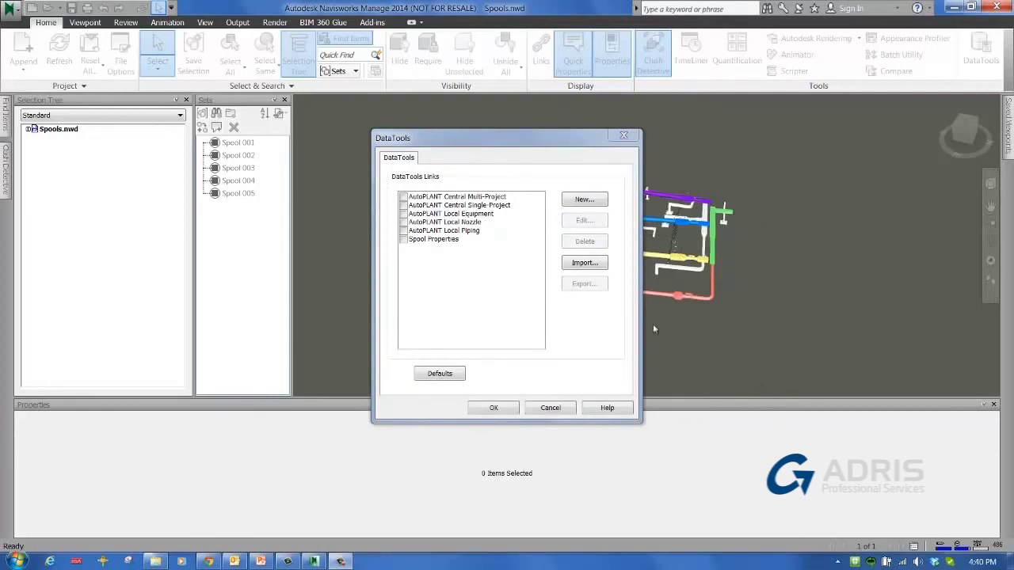
click(403, 239)
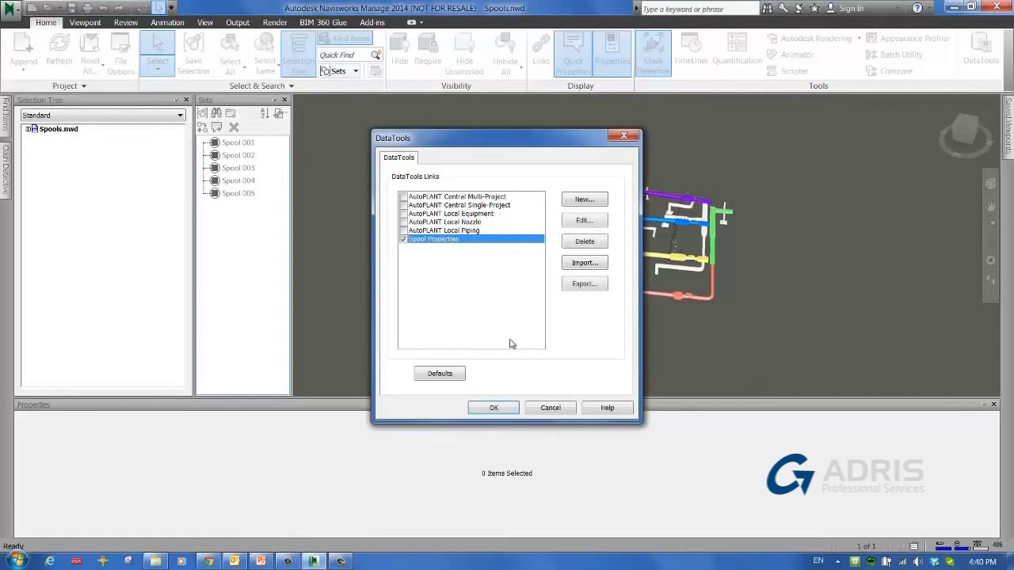
click(495, 407)
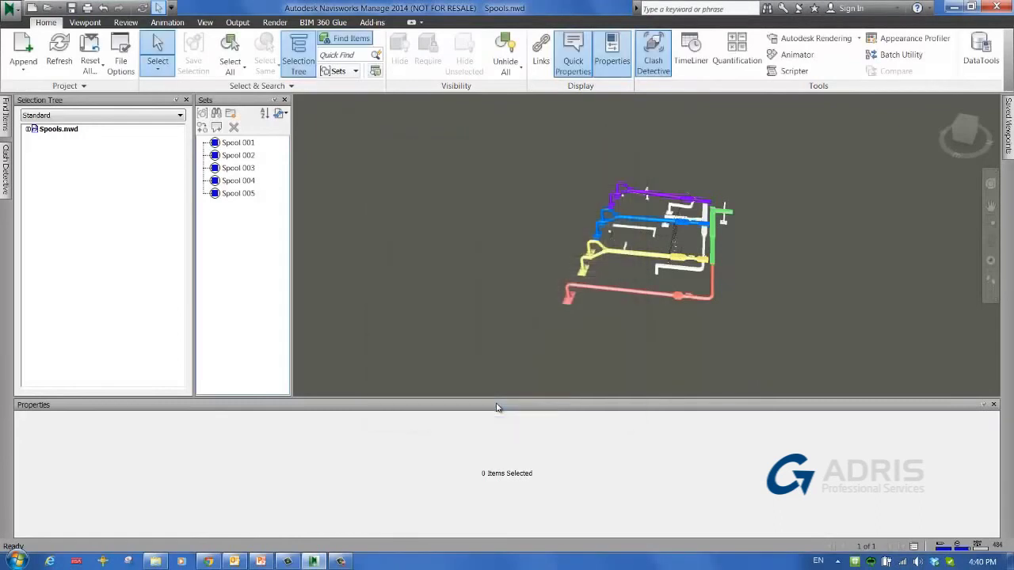
click(609, 288)
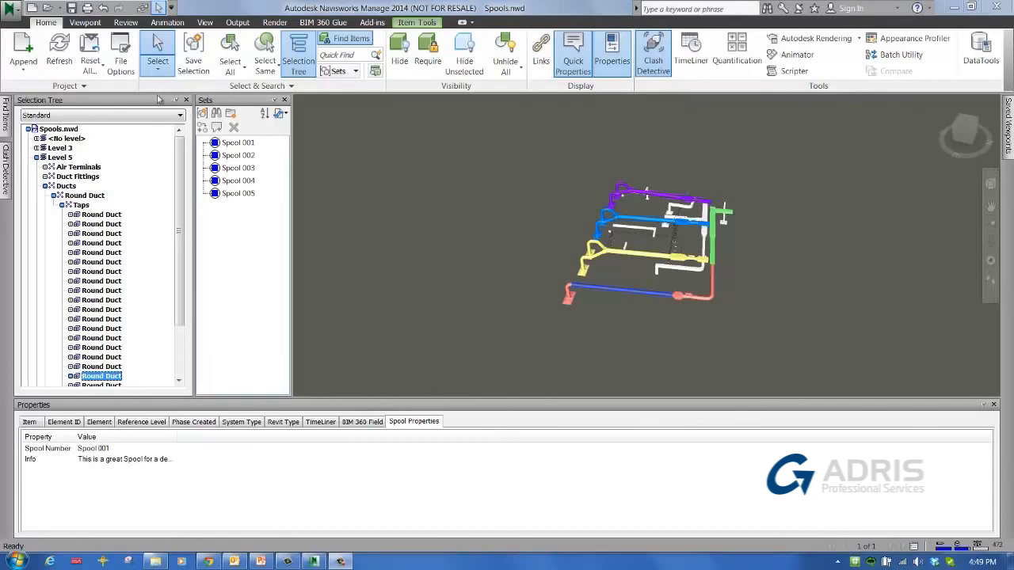
Step: Start publishing Spools.nwd with Embed Database Properties ticked
click(13, 11)
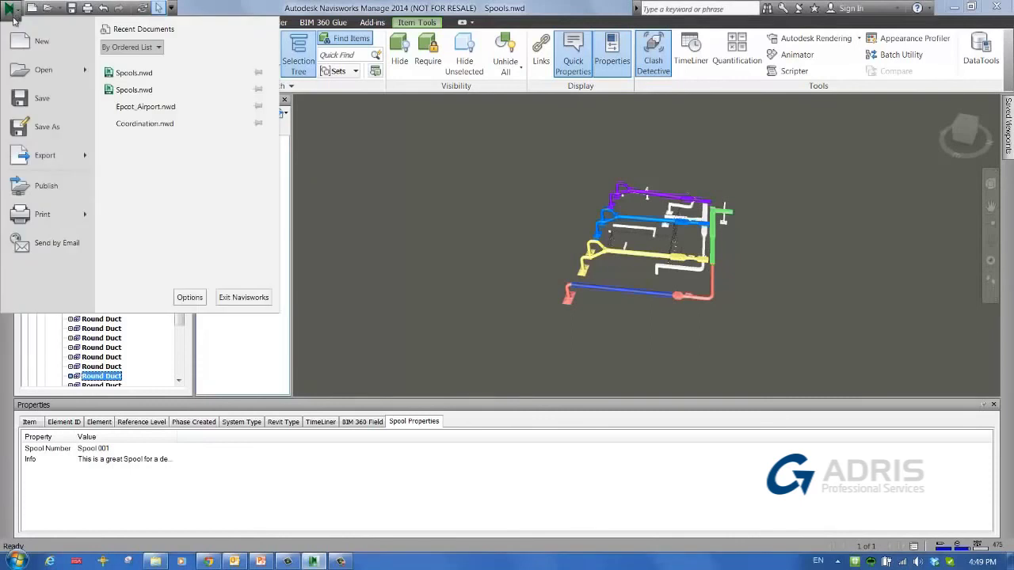
click(32, 180)
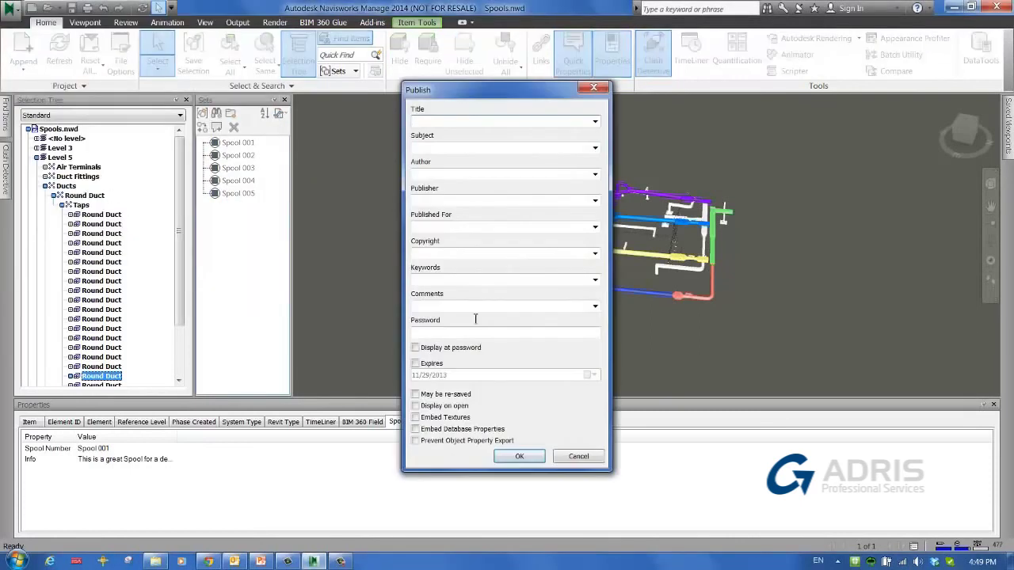
click(415, 430)
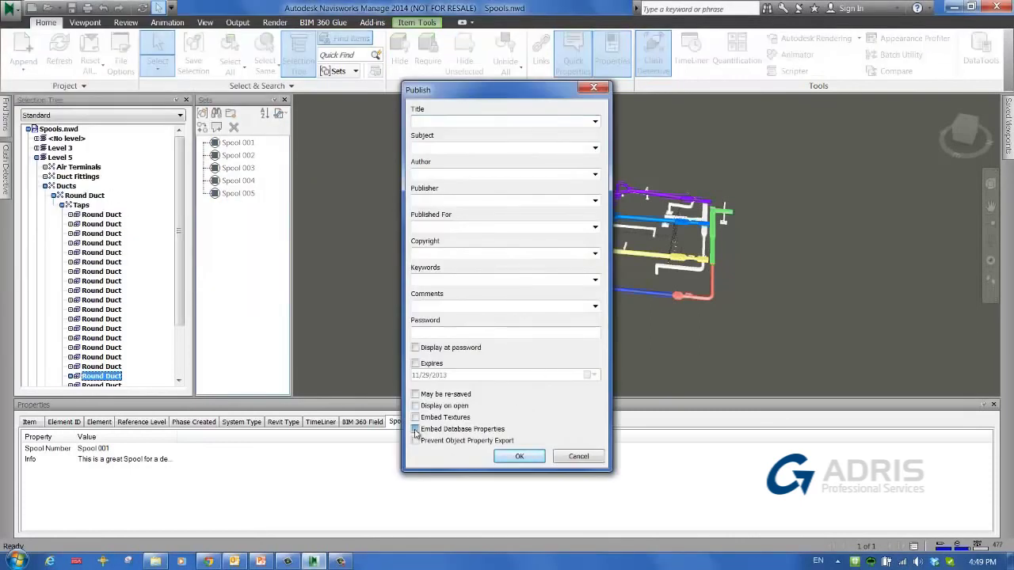